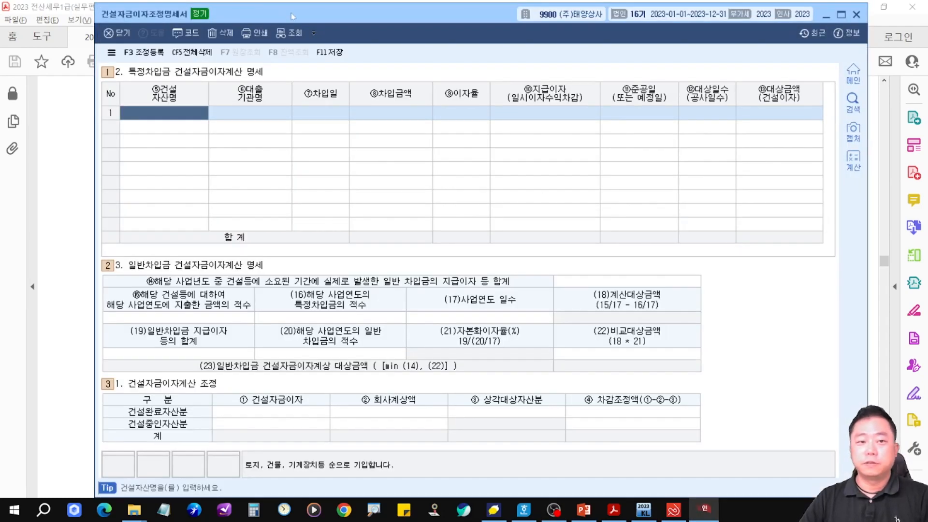
Place the form so the PDF problem text stays readable and enter 공장신축 as the construction asset name in row 1.
{"action": "left_click_drag", "start_coordinate": [299, 14], "coordinate": [303, 153]}
{"action": "left_click", "coordinate": [798, 79]}
{"action": "key", "text": "alt+Tab"}
{"action": "mouse_move", "coordinate": [518, 166]}
{"action": "left_mouse_down"}
{"action": "mouse_move", "coordinate": [501, 228]}
{"action": "mouse_move", "coordinate": [532, 280]}
{"action": "mouse_move", "coordinate": [510, 256]}
{"action": "mouse_move", "coordinate": [503, 308]}
{"action": "mouse_move", "coordinate": [486, 176]}
{"action": "mouse_move", "coordinate": [504, 172]}
{"action": "left_mouse_up"}
{"action": "key", "text": "alt+Tab"}
{"action": "left_click_drag", "start_coordinate": [465, 266], "coordinate": [456, 148]}
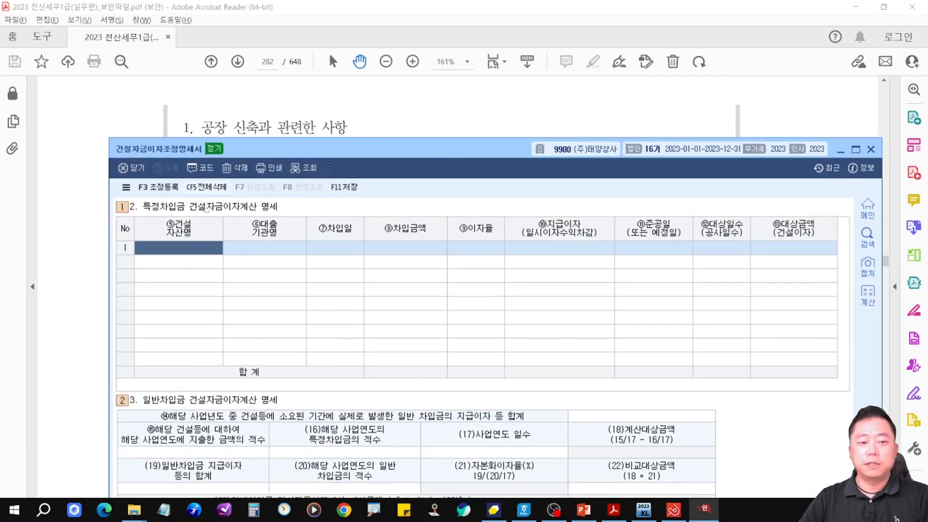
{"action": "type", "text": "공장신ㅊ"}
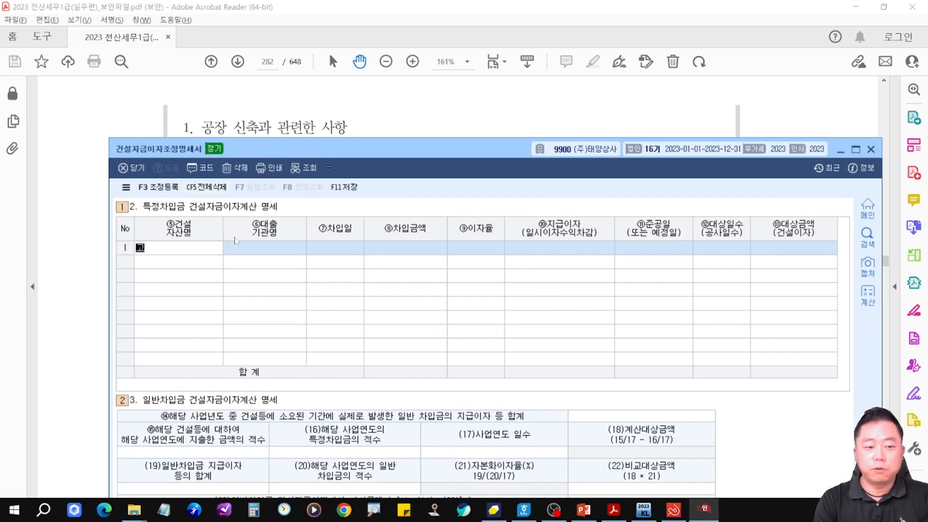
{"action": "type", "text": "ㅜㄱ"}
{"action": "key", "text": "Return"}
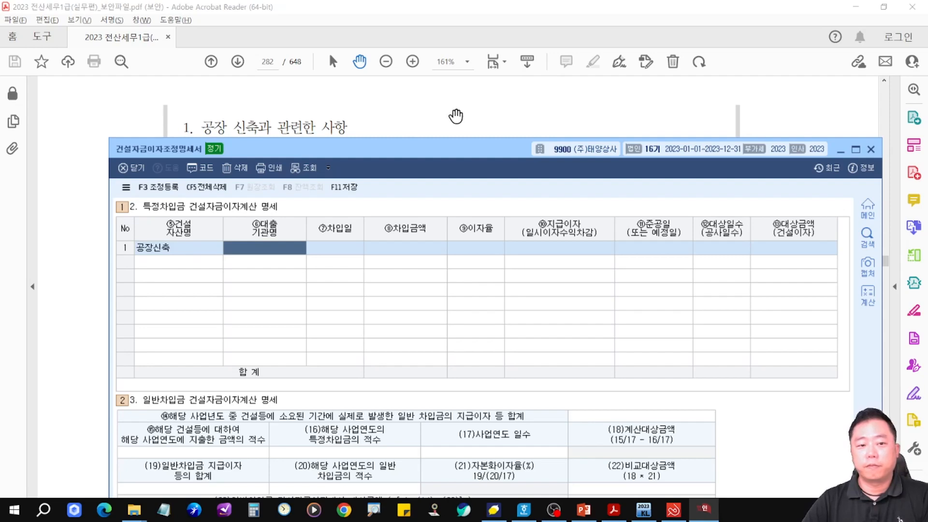
Bring the PDF's loan details into view above the form and enter 한빛은행 as the lending institution in row 1.
{"action": "key", "text": "ctrl+2"}
{"action": "left_click_drag", "start_coordinate": [195, 112], "coordinate": [267, 144]}
{"action": "key", "text": "Escape"}
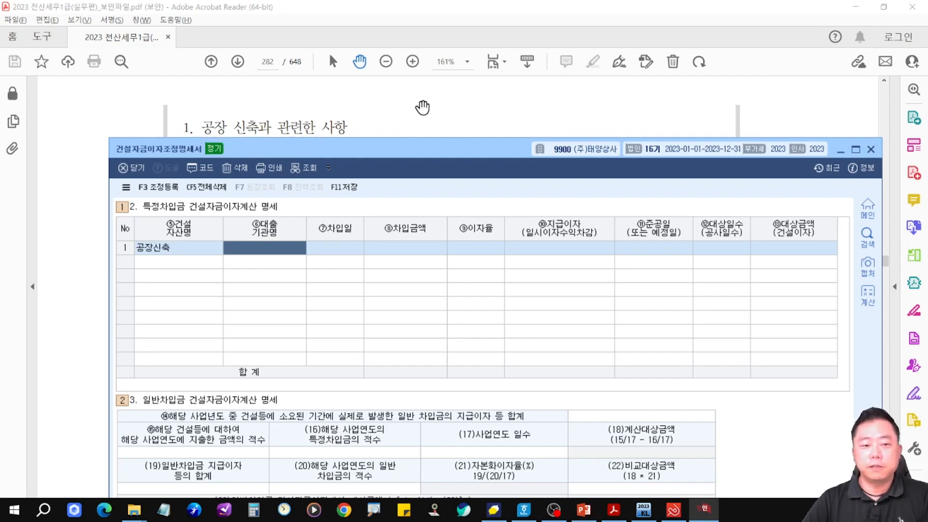
{"action": "left_click_drag", "start_coordinate": [423, 108], "coordinate": [425, 88]}
{"action": "left_click_drag", "start_coordinate": [463, 245], "coordinate": [463, 234]}
{"action": "key", "text": "alt+Tab"}
{"action": "left_click_drag", "start_coordinate": [384, 147], "coordinate": [406, 240]}
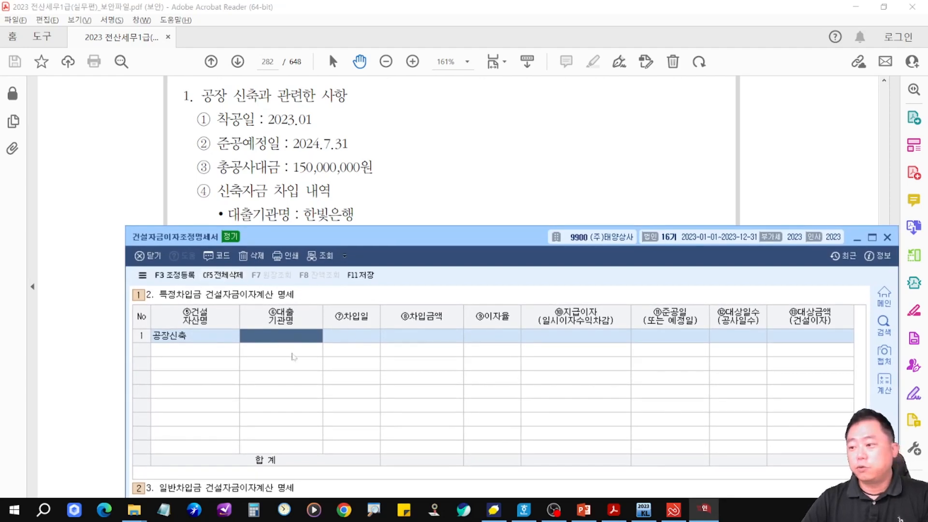
{"action": "type", "text": "한빛은행"}
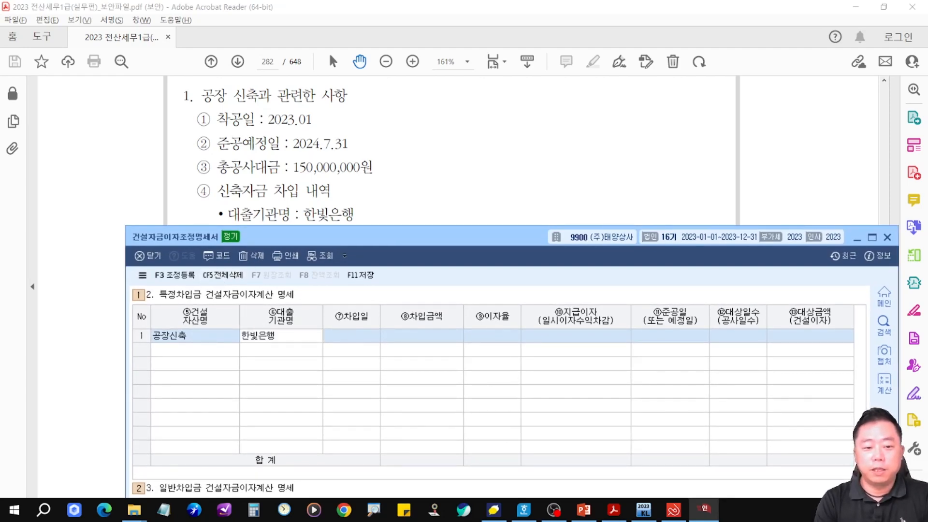
{"action": "key", "text": "Return"}
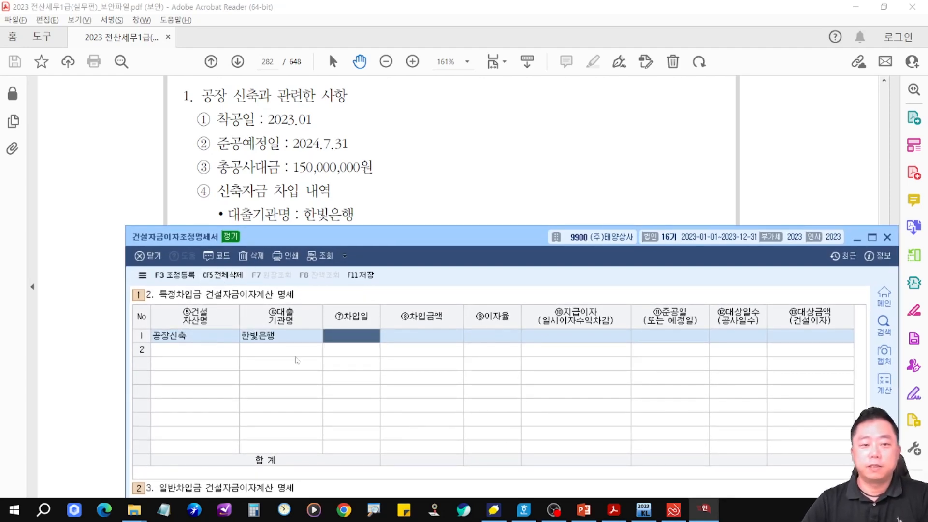
Uncover the loan date in the PDF and enter 2023-10-01 as the borrowing date for the 한빛은행 loan.
{"action": "left_click_drag", "start_coordinate": [419, 241], "coordinate": [405, 265]}
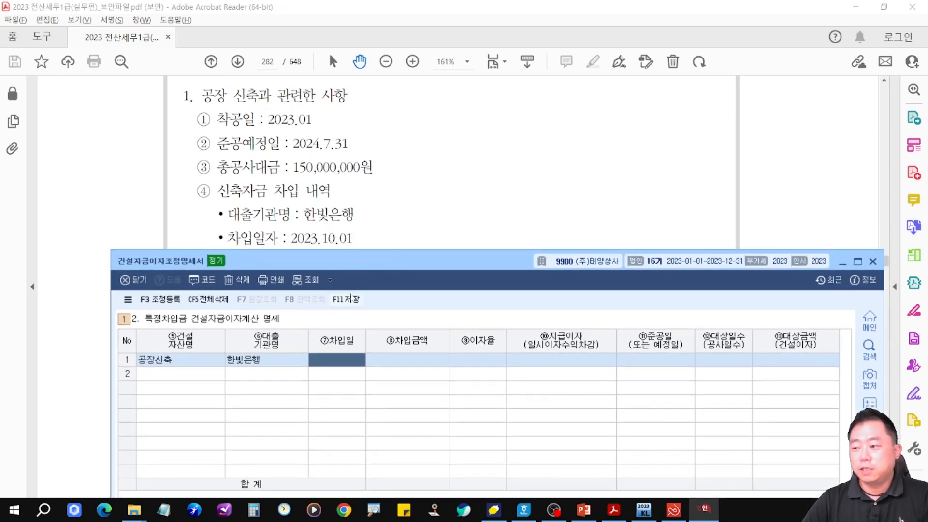
{"action": "type", "text": "202"}
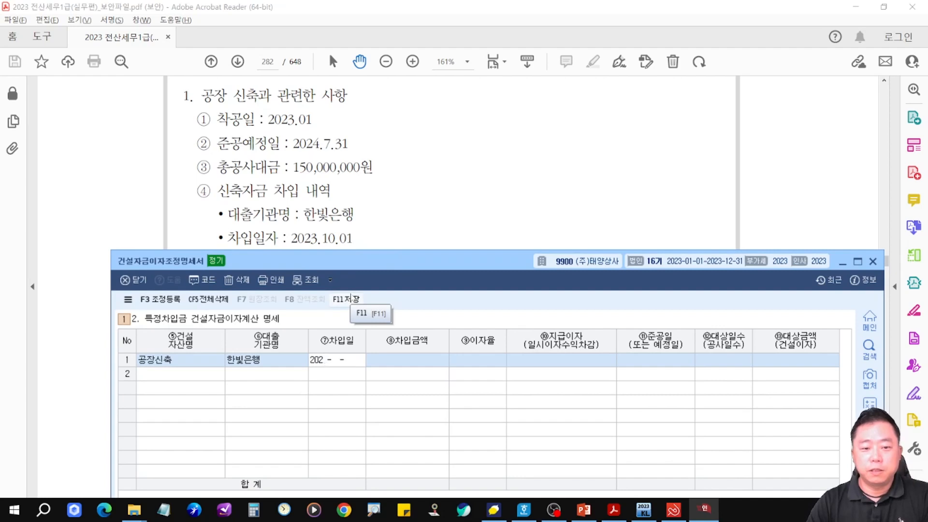
{"action": "type", "text": "3-10-01"}
{"action": "key", "text": "Return"}
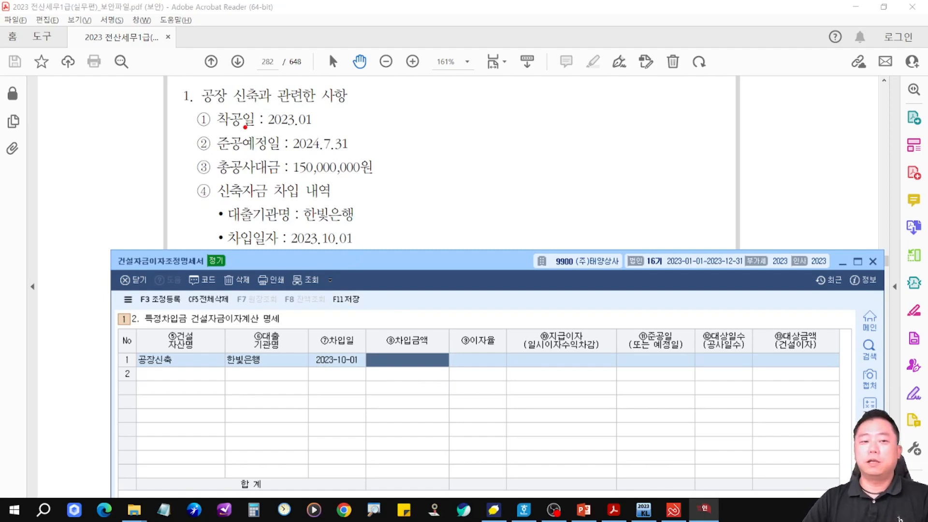
{"action": "left_click_drag", "start_coordinate": [206, 104], "coordinate": [325, 132]}
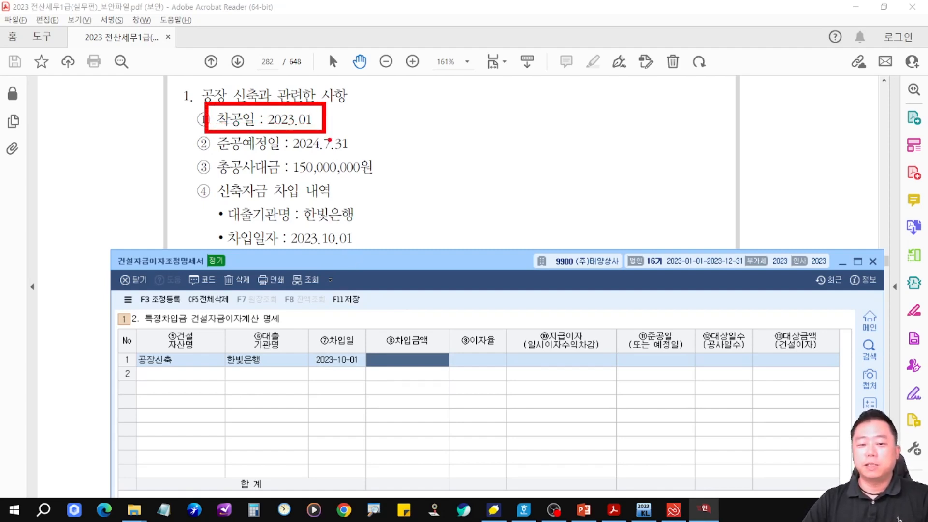
{"action": "key", "text": "Escape"}
Enter a loan amount of 60,000,000 and an interest rate of 6% for the 한빛은행 loan.
{"action": "left_click_drag", "start_coordinate": [386, 257], "coordinate": [335, 309]}
{"action": "type", "text": "60000000"}
{"action": "key", "text": "Return"}
{"action": "type", "text": "6"}
{"action": "key", "text": "Return"}
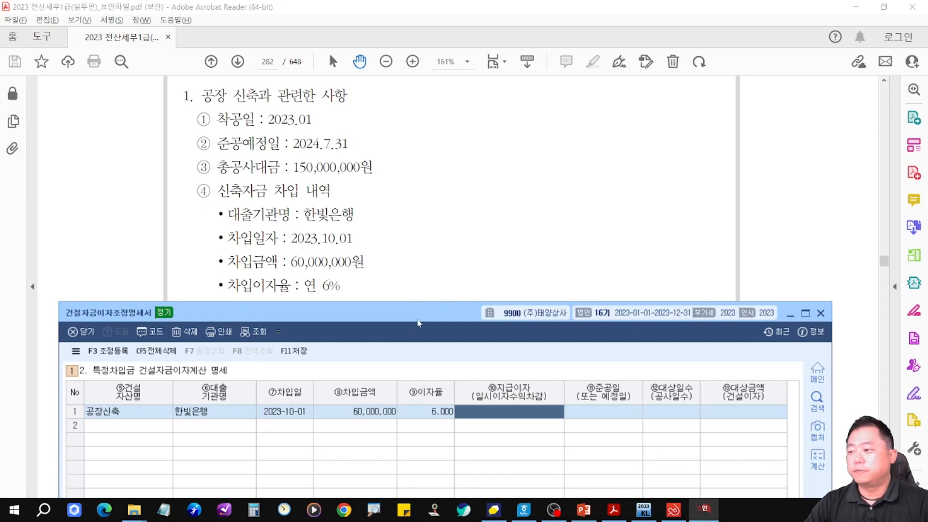
Bring the PDF's current-period interest expense into view and enter 900,000 as the interest paid on the 공장신축 loan.
{"action": "left_click_drag", "start_coordinate": [425, 313], "coordinate": [404, 319]}
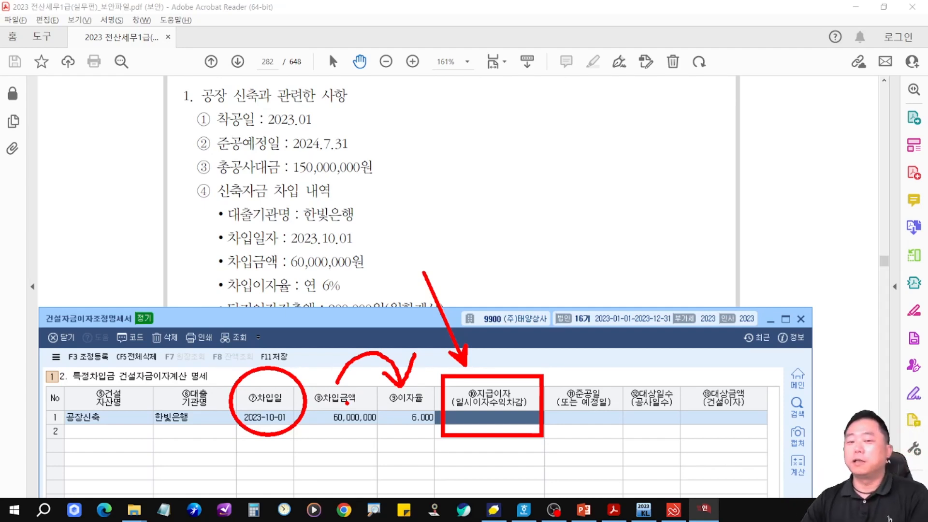
{"action": "key", "text": "Escape"}
{"action": "left_click_drag", "start_coordinate": [358, 226], "coordinate": [362, 183]}
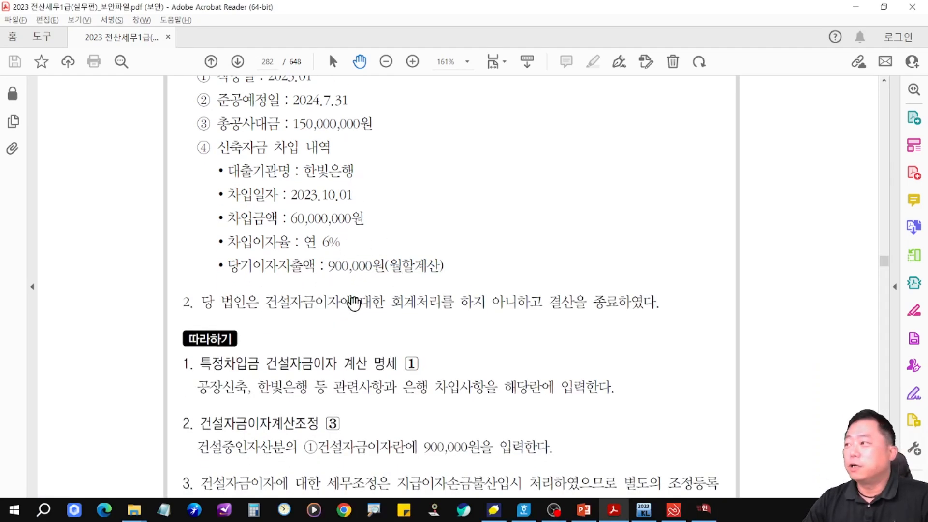
{"action": "key", "text": "alt+Tab"}
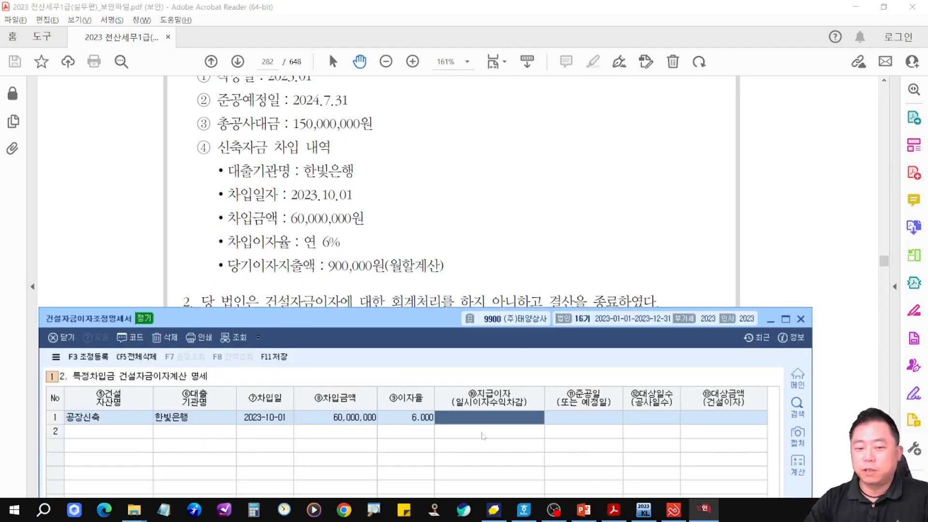
{"action": "type", "text": "9000000"}
{"action": "key", "text": "Return"}
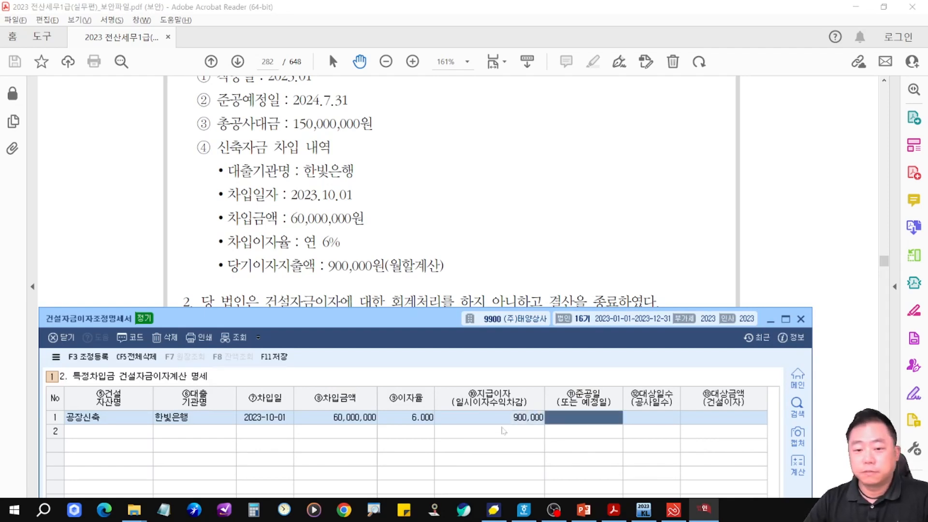
Enter 2024-07-31 as the expected completion date of the 공장신축 asset.
{"action": "left_click_drag", "start_coordinate": [417, 321], "coordinate": [368, 186]}
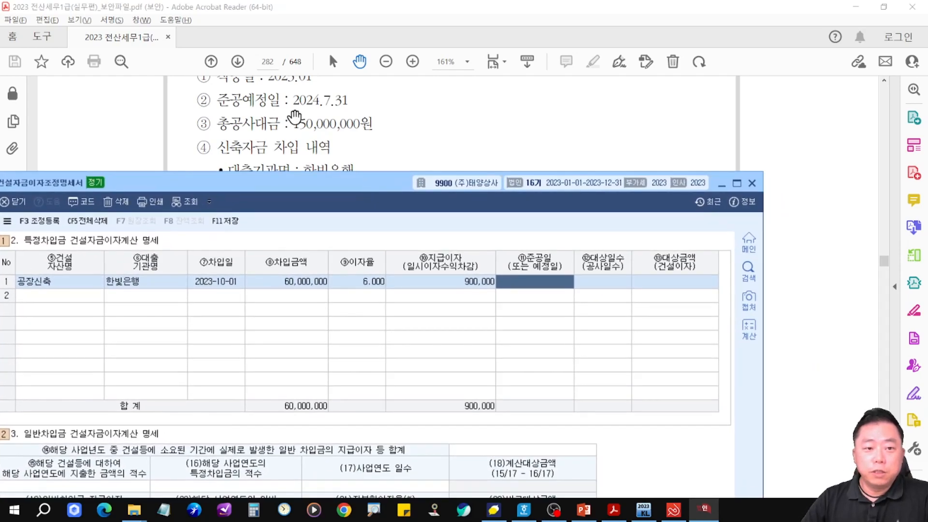
{"action": "type", "text": "2024-07-31"}
{"action": "key", "text": "Return"}
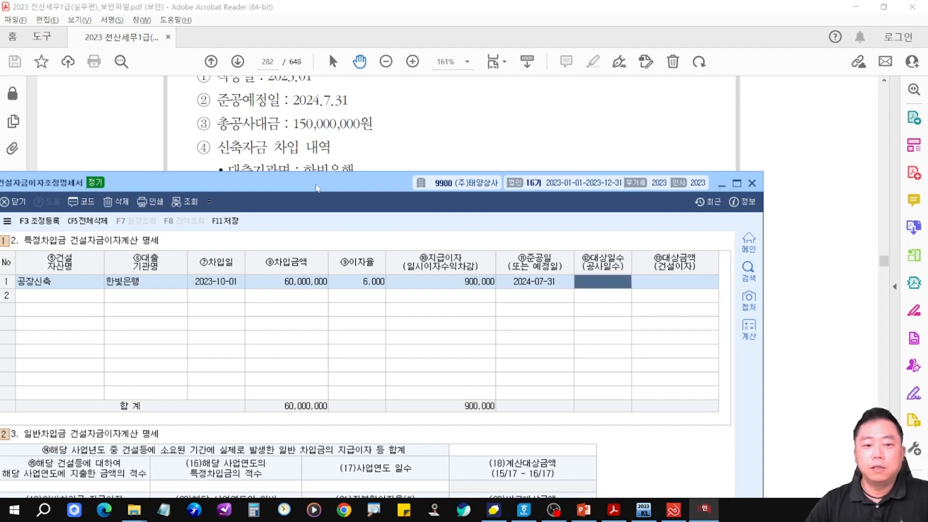
Recheck the problem text, leave the construction days blank, and enter 900,000 as the target construction interest for the 공장신축 row.
{"action": "left_click", "coordinate": [290, 122]}
{"action": "left_click_drag", "start_coordinate": [290, 122], "coordinate": [294, 195]}
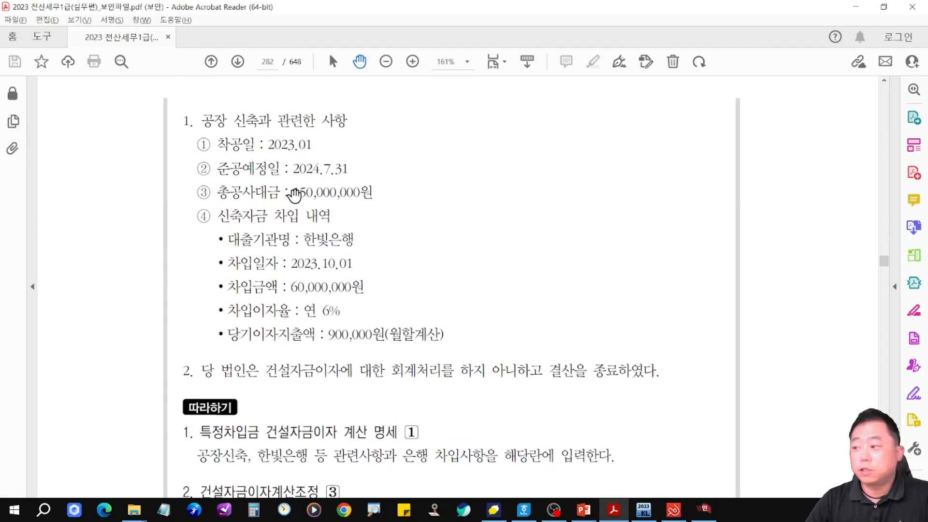
{"action": "scroll", "coordinate": [309, 198], "scroll_direction": "down", "scroll_amount": 3}
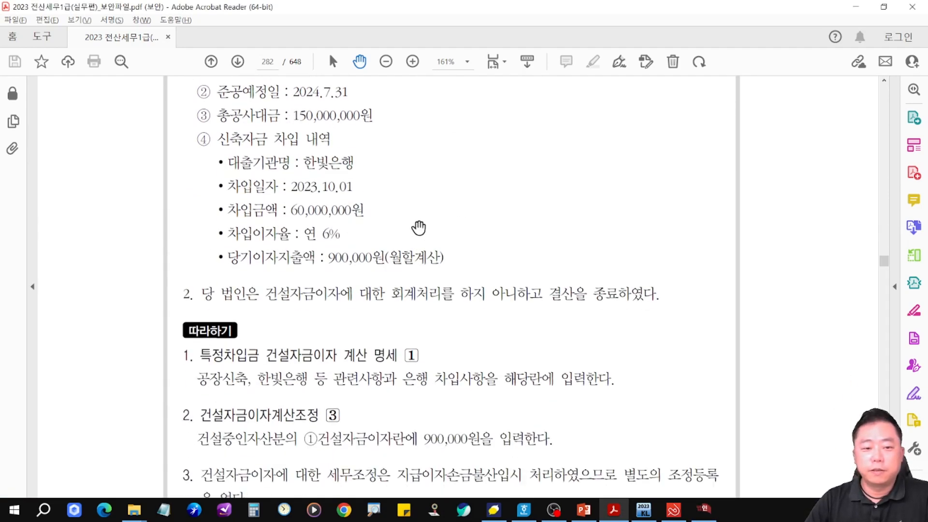
{"action": "key", "text": "alt+Tab"}
{"action": "left_click_drag", "start_coordinate": [383, 178], "coordinate": [337, 255]}
{"action": "left_click", "coordinate": [648, 346]}
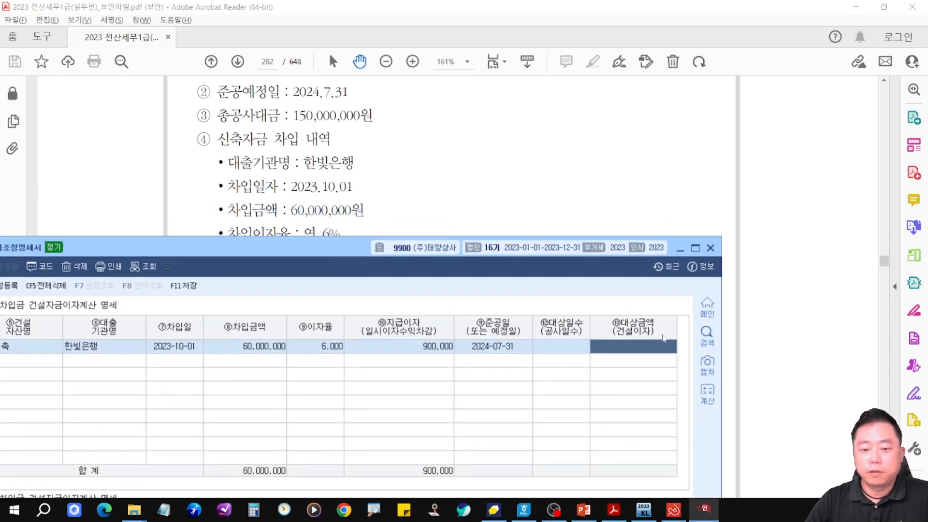
{"action": "type", "text": "900000"}
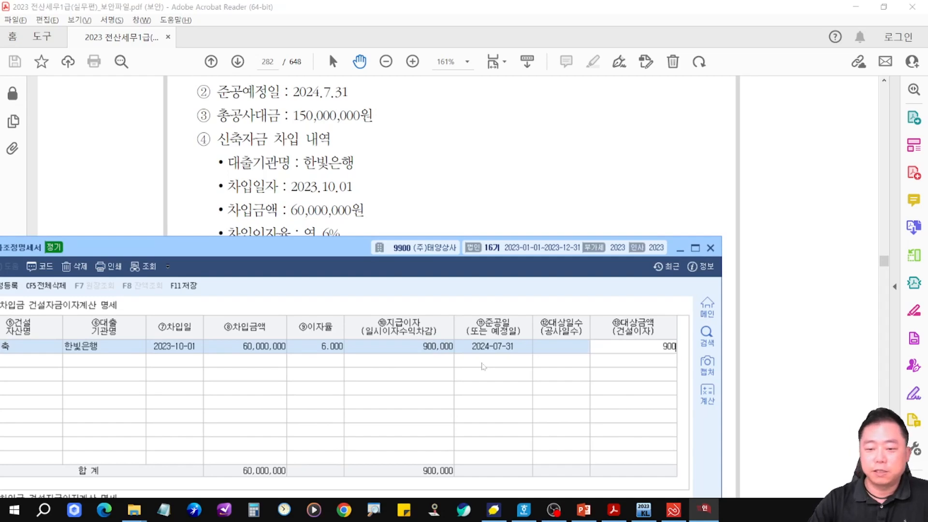
{"action": "key", "text": "Return"}
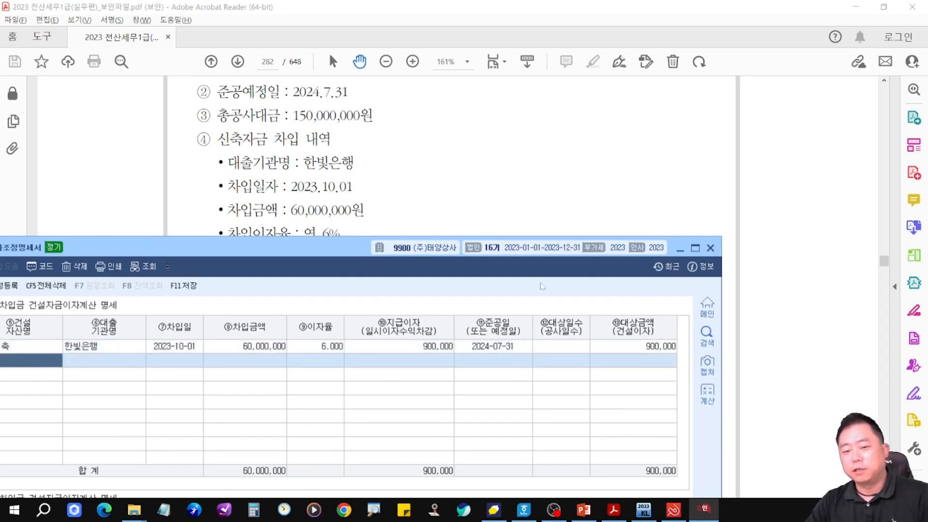
Show the whole form and enter 900,000 as the construction interest (건설자금이자) for assets under construction (건설중인자산분) in section 3.
{"action": "left_click_drag", "start_coordinate": [357, 249], "coordinate": [495, 27]}
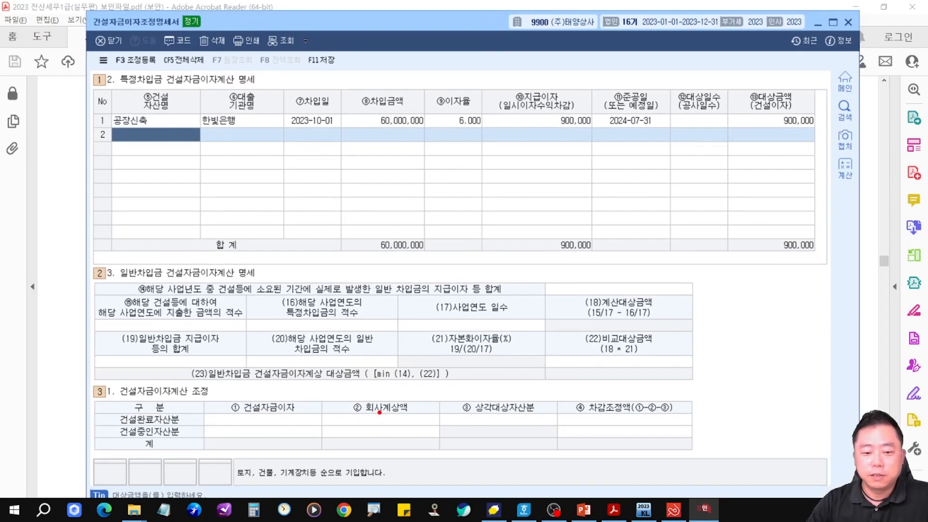
{"action": "mouse_move", "coordinate": [773, 67]}
{"action": "left_mouse_down"}
{"action": "mouse_move", "coordinate": [737, 76]}
{"action": "mouse_move", "coordinate": [816, 80]}
{"action": "left_mouse_up"}
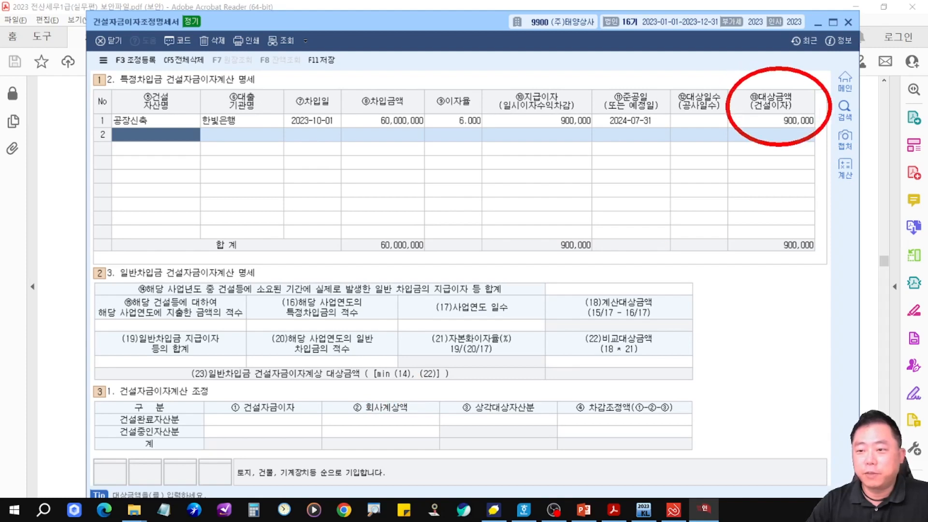
{"action": "mouse_move", "coordinate": [768, 146]}
{"action": "left_mouse_down"}
{"action": "mouse_move", "coordinate": [542, 385]}
{"action": "mouse_move", "coordinate": [253, 389]}
{"action": "mouse_move", "coordinate": [138, 428]}
{"action": "mouse_move", "coordinate": [582, 436]}
{"action": "left_mouse_up"}
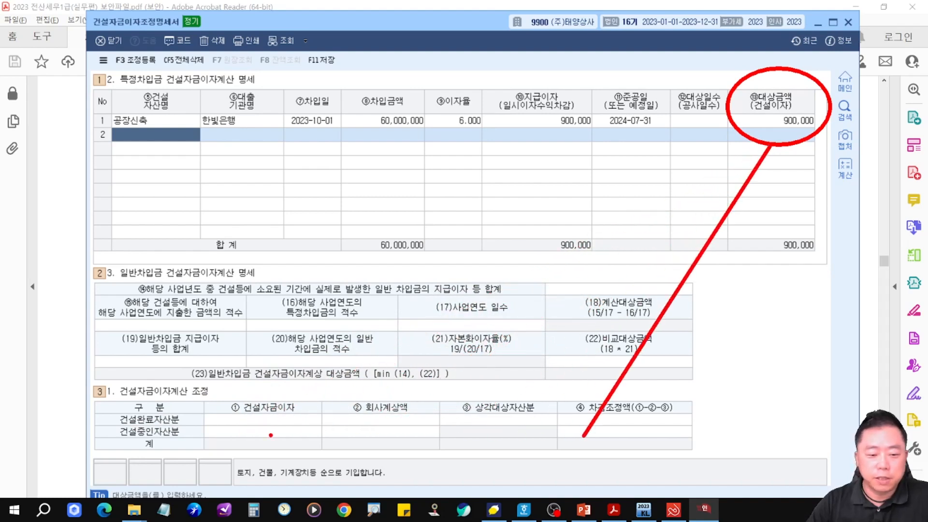
{"action": "key", "text": "Escape"}
{"action": "left_click", "coordinate": [236, 435]}
{"action": "type", "text": "9000000"}
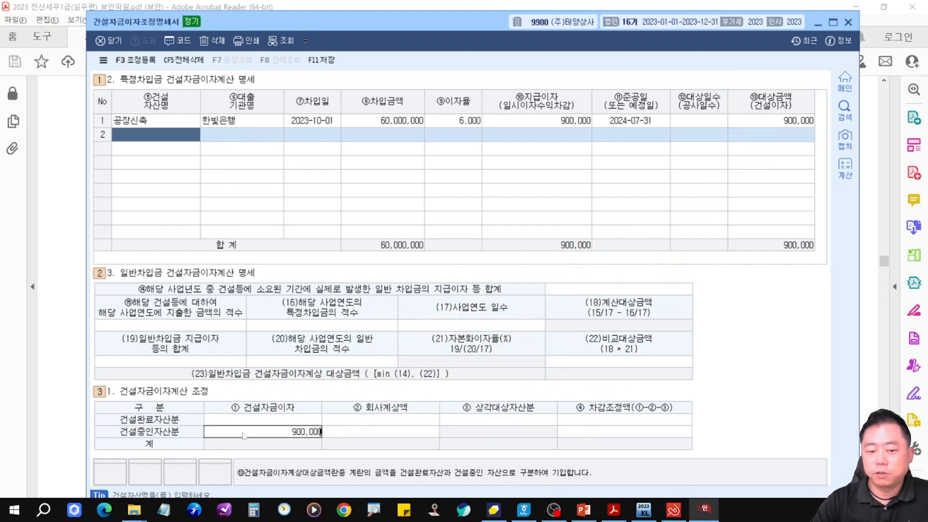
{"action": "key", "text": "Return"}
Compare the net adjustment amount for assets under construction with the loan row's paid interest and target amount.
{"action": "left_click_drag", "start_coordinate": [635, 392], "coordinate": [746, 477]}
{"action": "left_click_drag", "start_coordinate": [714, 387], "coordinate": [715, 346]}
{"action": "mouse_move", "coordinate": [789, 144]}
{"action": "left_mouse_down"}
{"action": "mouse_move", "coordinate": [713, 384]}
{"action": "mouse_move", "coordinate": [752, 370]}
{"action": "left_mouse_up"}
{"action": "left_click_drag", "start_coordinate": [574, 138], "coordinate": [574, 193]}
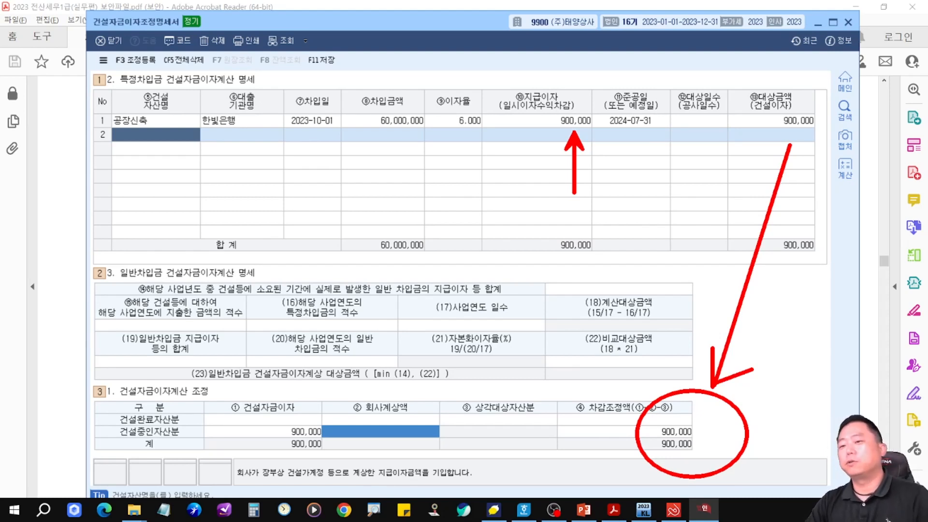
{"action": "key", "text": "Escape"}
{"action": "key", "text": "ctrl+2"}
{"action": "mouse_move", "coordinate": [725, 79]}
{"action": "left_mouse_down"}
{"action": "mouse_move", "coordinate": [830, 143]}
{"action": "mouse_move", "coordinate": [769, 211]}
{"action": "left_mouse_up"}
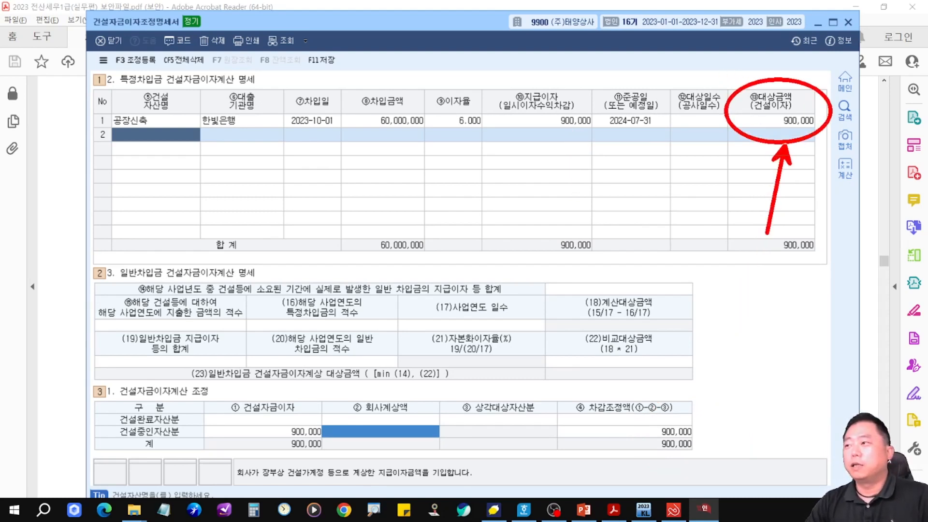
{"action": "key", "text": "Escape"}
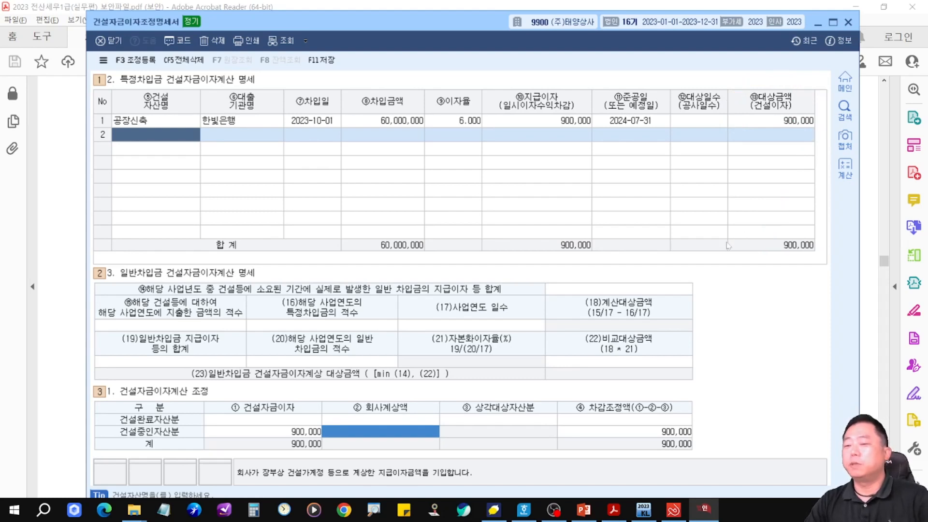
Register a tax adjustment under 익금산입 및 손금불산입 for 건설자금이자 with 900,000 and the disposition 유보발생.
{"action": "key", "text": "F3"}
{"action": "key", "text": "ctrl+2"}
{"action": "left_click_drag", "start_coordinate": [407, 318], "coordinate": [482, 352]}
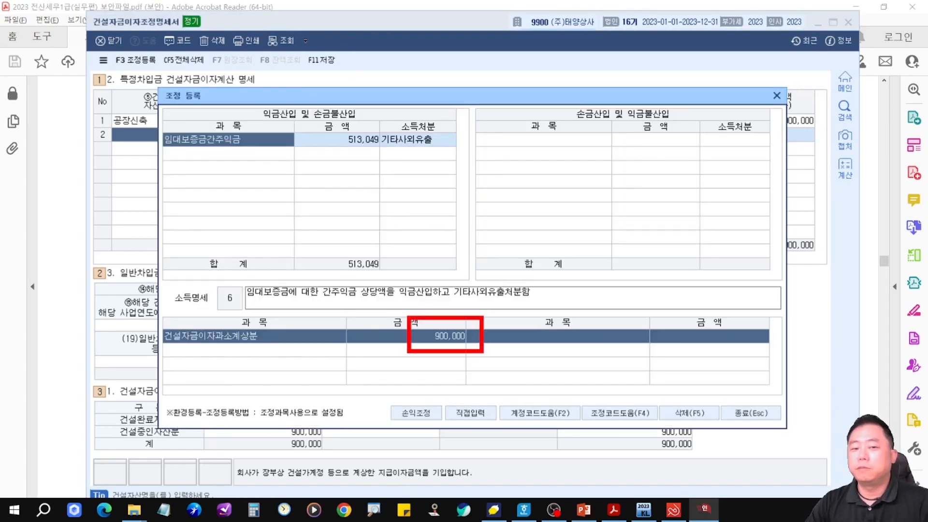
{"action": "key", "text": "Escape"}
{"action": "left_click", "coordinate": [269, 155]}
{"action": "type", "text": "거"}
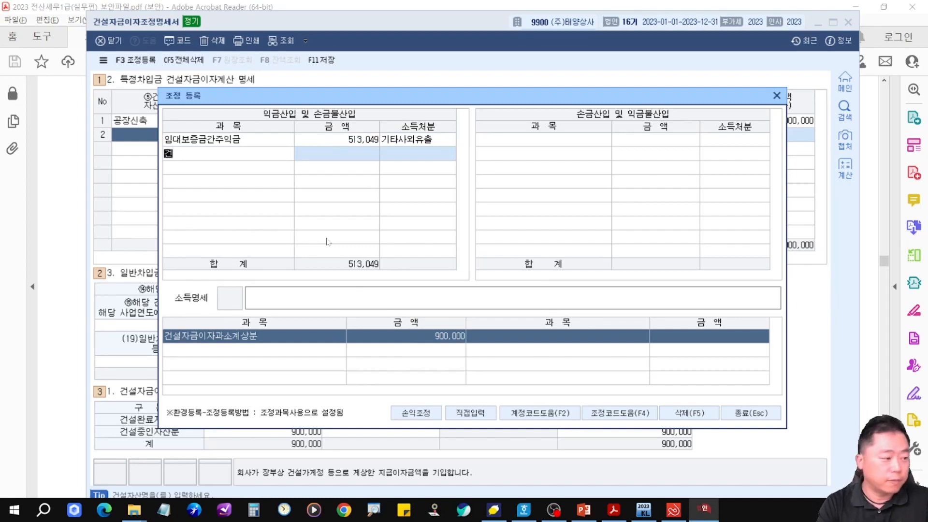
{"action": "type", "text": "ㄴ"}
{"action": "key", "text": "Return"}
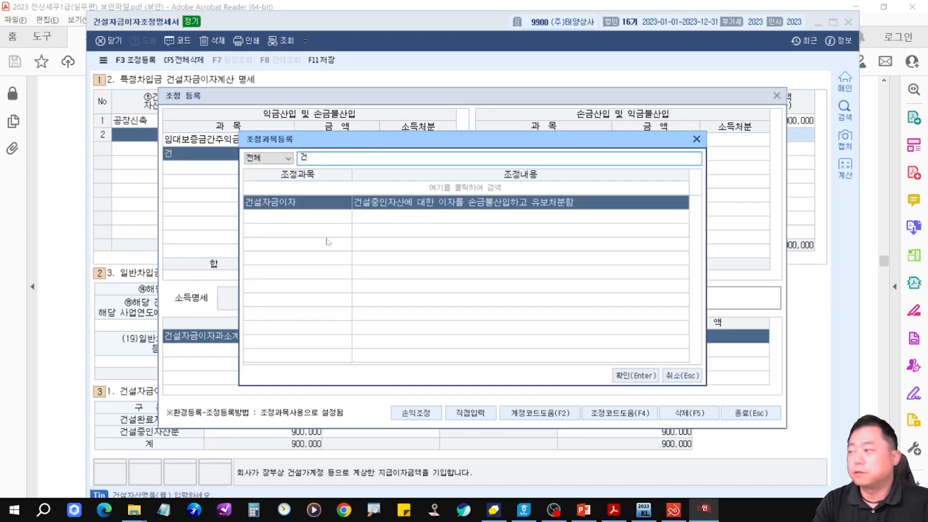
{"action": "key", "text": "Return"}
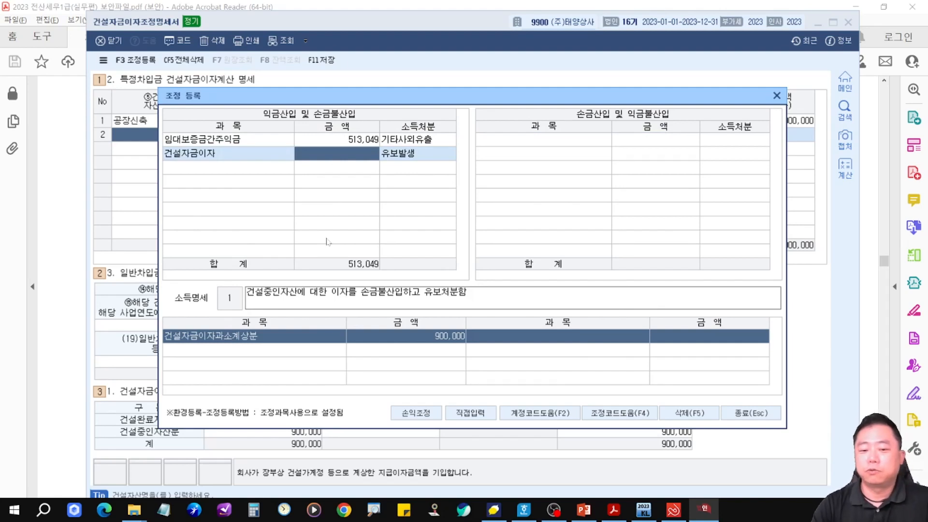
{"action": "type", "text": "900,000"}
{"action": "key", "text": "Return"}
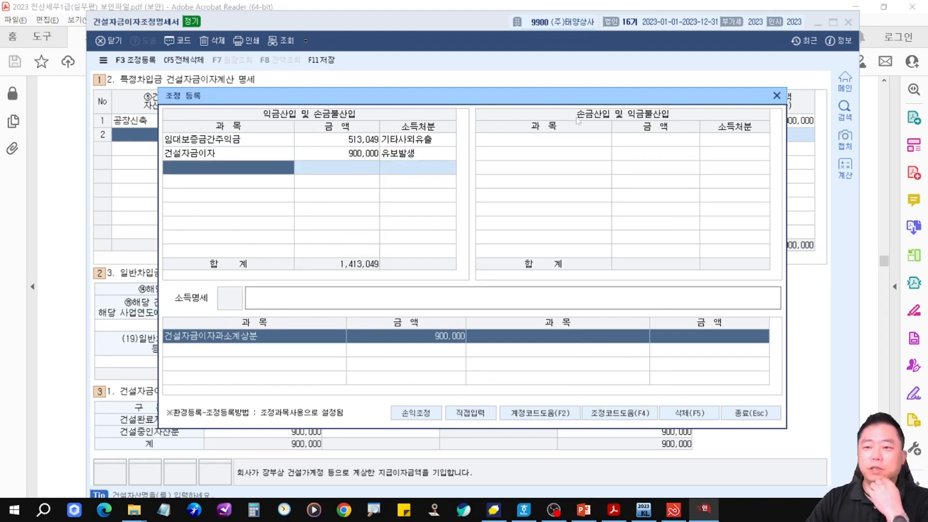
Close the tax adjustment registration and compare the 공장신축 loan row with the assets-under-construction row (건설중인자산분) in section 3.
{"action": "left_click", "coordinate": [776, 95]}
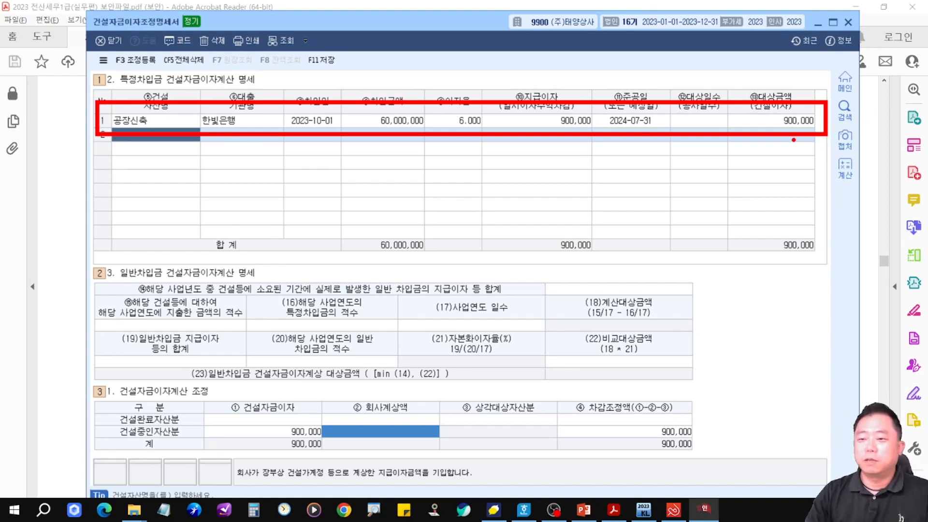
{"action": "left_click_drag", "start_coordinate": [780, 139], "coordinate": [308, 424]}
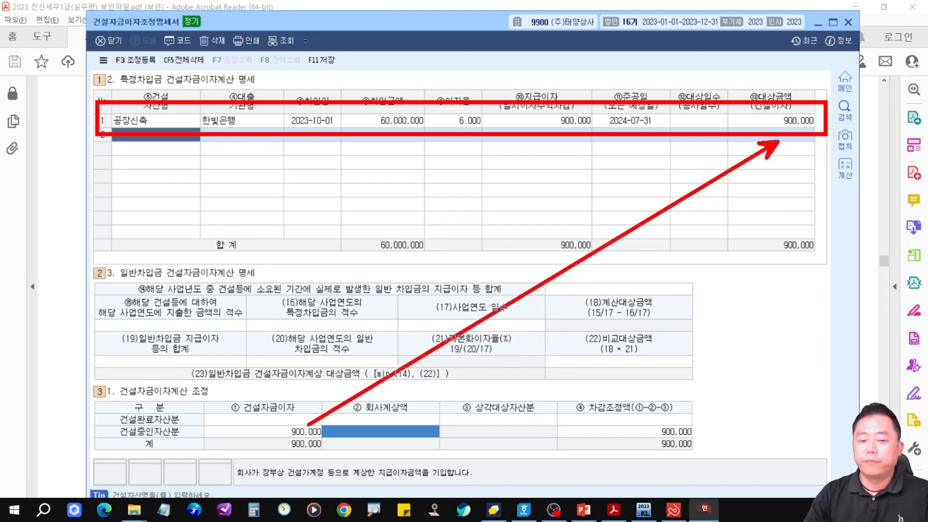
{"action": "mouse_move", "coordinate": [108, 419]}
{"action": "left_mouse_down"}
{"action": "mouse_move", "coordinate": [352, 445]}
{"action": "mouse_move", "coordinate": [708, 442]}
{"action": "left_mouse_up"}
{"action": "left_click_drag", "start_coordinate": [780, 363], "coordinate": [717, 411]}
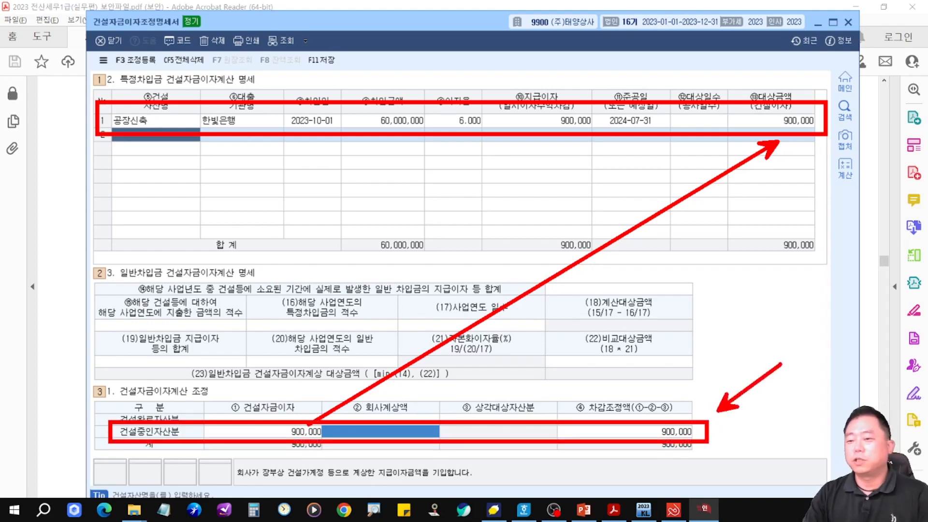
{"action": "key", "text": "Escape"}
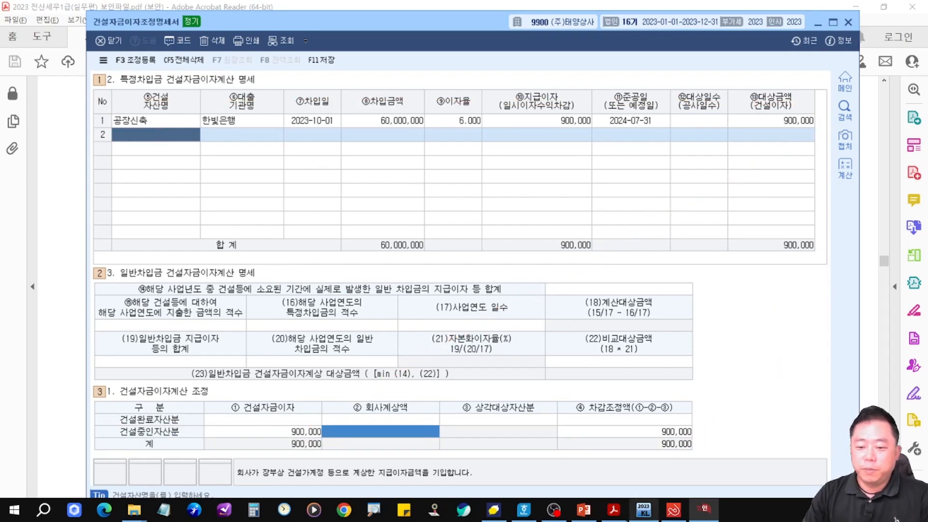
{"action": "left_click", "coordinate": [584, 510]}
{"action": "left_click_drag", "start_coordinate": [511, 99], "coordinate": [927, 73]}
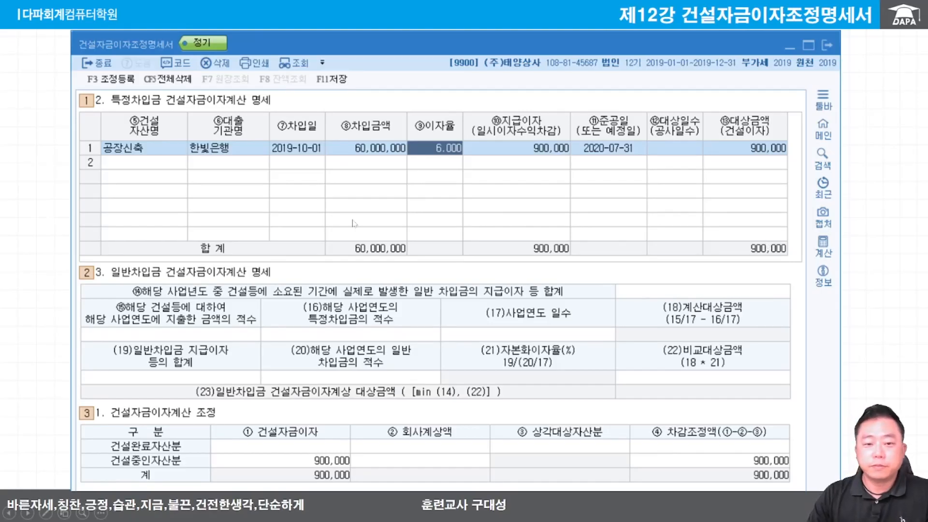
{"action": "key", "text": "ctrl+2"}
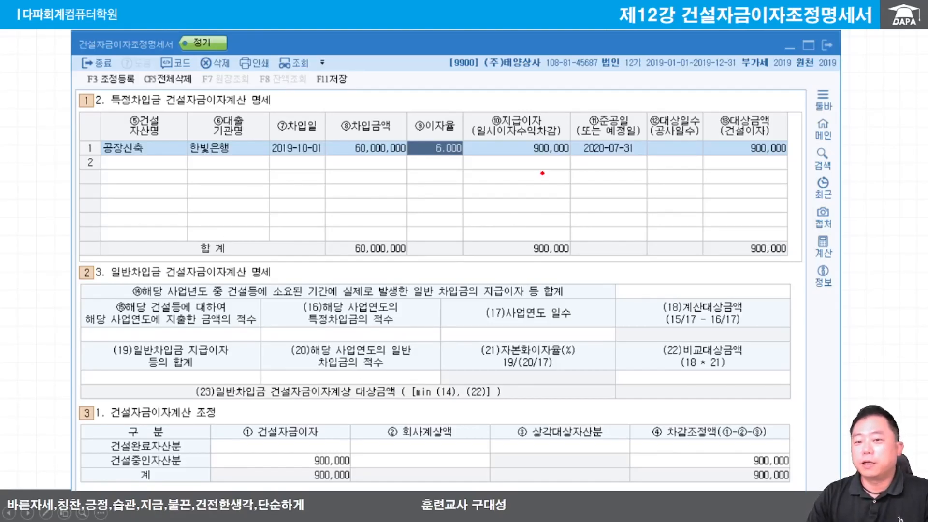
{"action": "left_click_drag", "start_coordinate": [544, 159], "coordinate": [524, 236]}
{"action": "left_click_drag", "start_coordinate": [745, 162], "coordinate": [773, 236]}
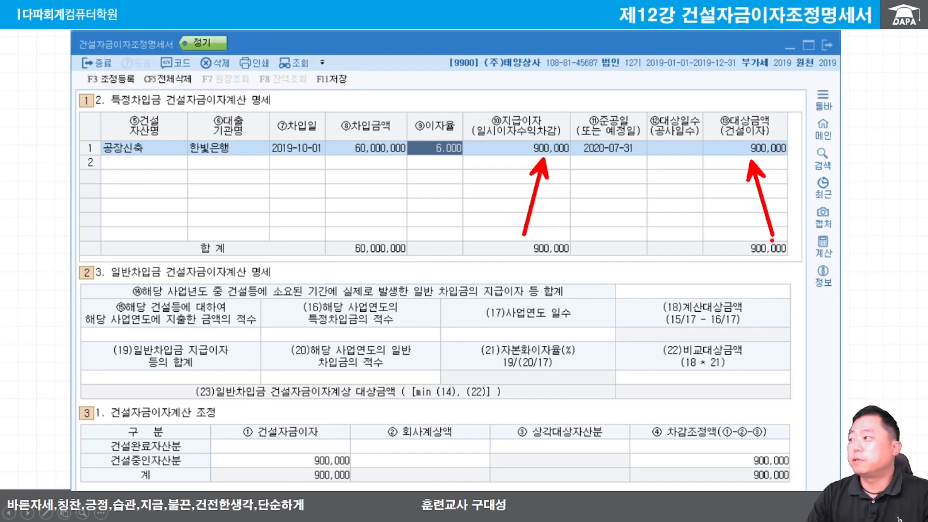
{"action": "key", "text": "e"}
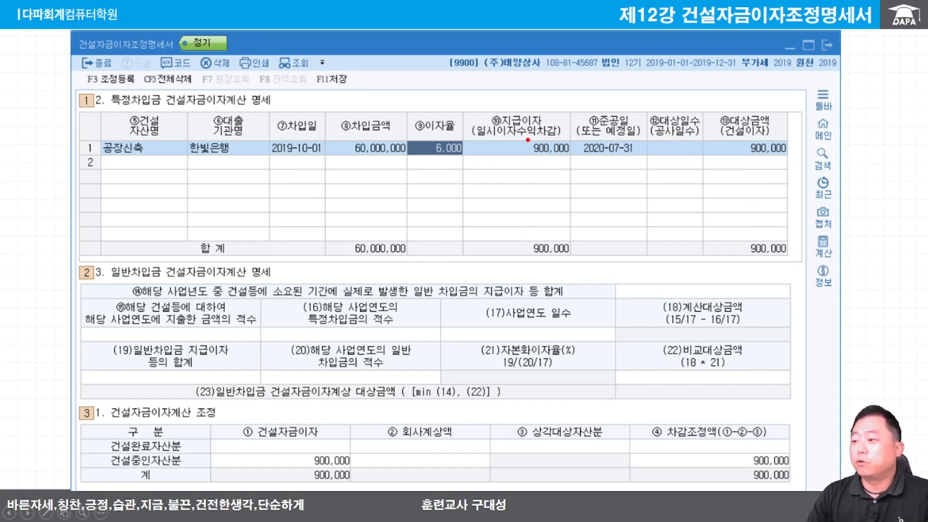
{"action": "left_click_drag", "start_coordinate": [483, 93], "coordinate": [484, 129]}
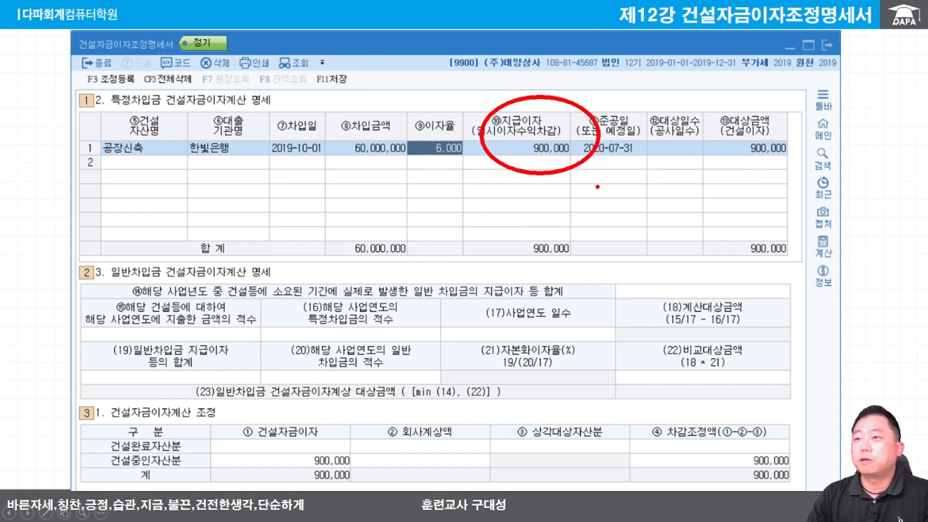
{"action": "key", "text": "Escape"}
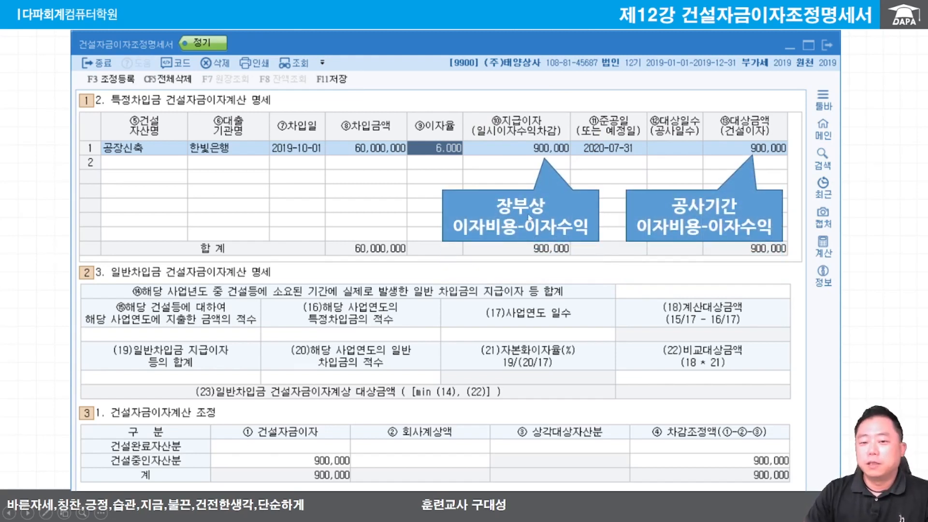
{"action": "mouse_move", "coordinate": [541, 173]}
{"action": "left_mouse_down"}
{"action": "mouse_move", "coordinate": [456, 248]}
{"action": "mouse_move", "coordinate": [556, 178]}
{"action": "left_mouse_up"}
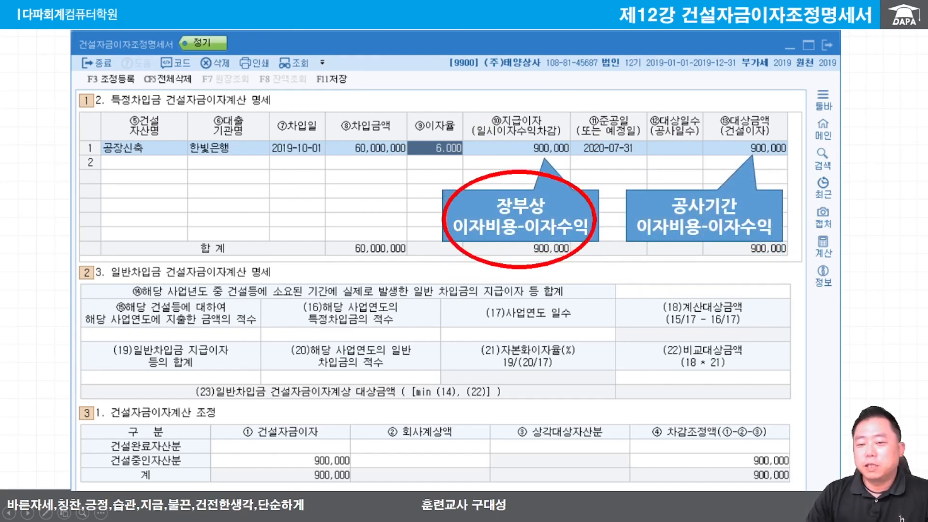
{"action": "mouse_move", "coordinate": [642, 179]}
{"action": "left_mouse_down"}
{"action": "mouse_move", "coordinate": [753, 261]}
{"action": "mouse_move", "coordinate": [780, 218]}
{"action": "mouse_move", "coordinate": [696, 172]}
{"action": "left_mouse_up"}
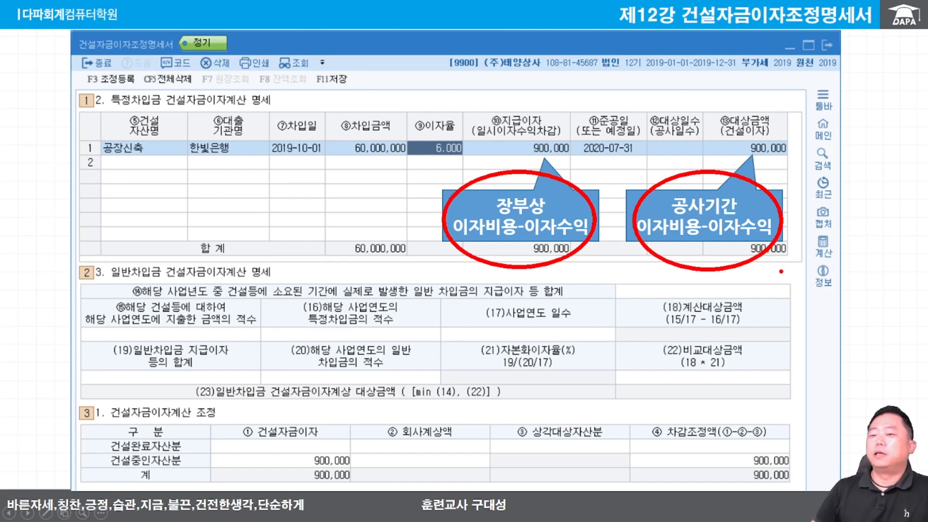
{"action": "left_click_drag", "start_coordinate": [733, 109], "coordinate": [773, 109]}
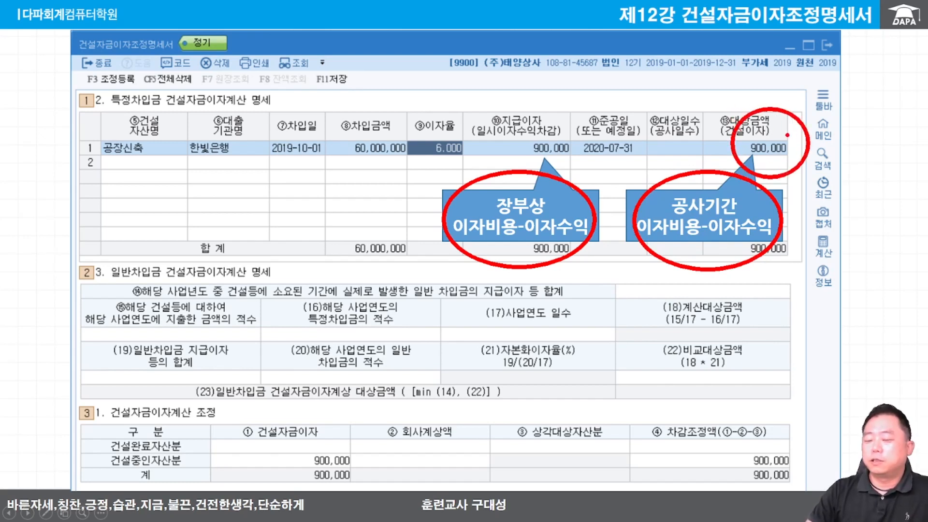
{"action": "left_click_drag", "start_coordinate": [599, 73], "coordinate": [560, 107]}
{"action": "left_click_drag", "start_coordinate": [686, 50], "coordinate": [745, 110]}
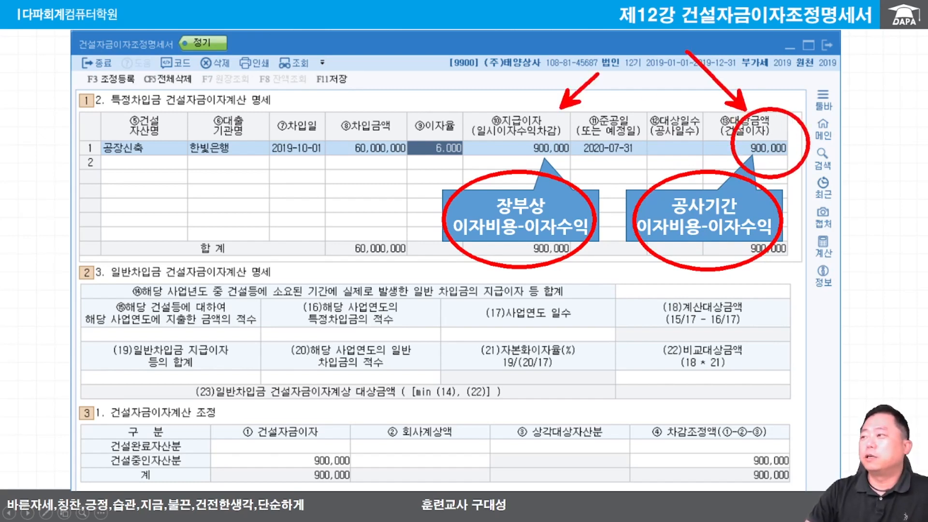
{"action": "key", "text": "Escape"}
{"action": "left_click", "coordinate": [690, 379]}
{"action": "left_click", "coordinate": [690, 378]}
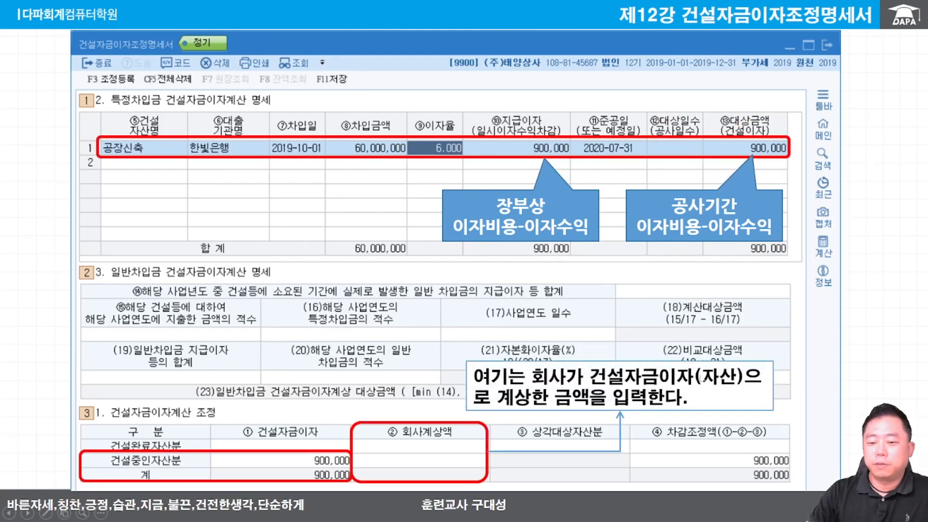
{"action": "left_click", "coordinate": [762, 379]}
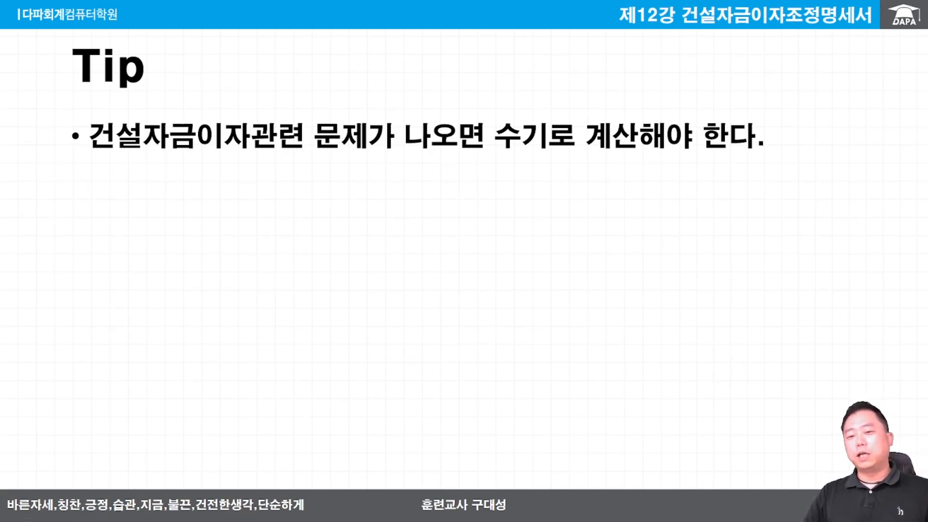
{"action": "key", "text": "Right"}
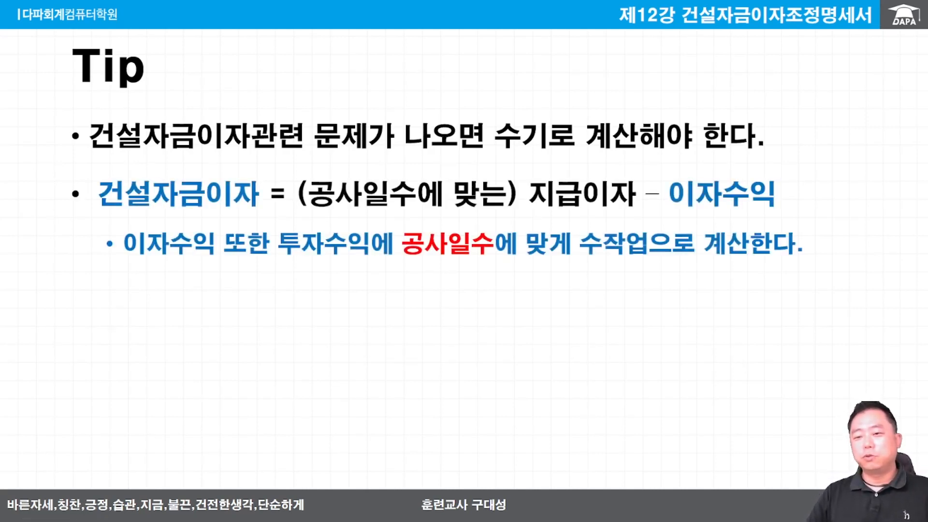